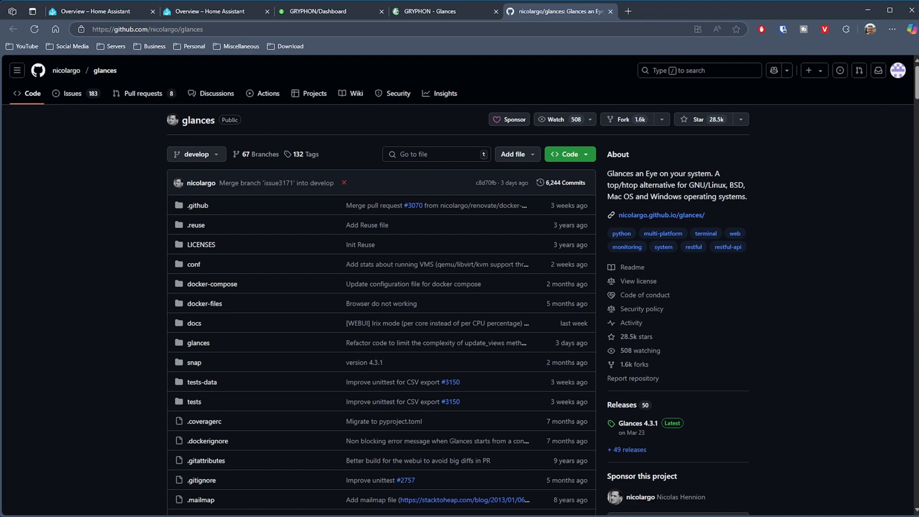
- Scroll the Glances README from Summary through Requirements and Installation down to the Docker section
{"action": "left_click_drag", "start_coordinate": [916, 82], "coordinate": [916, 155]}
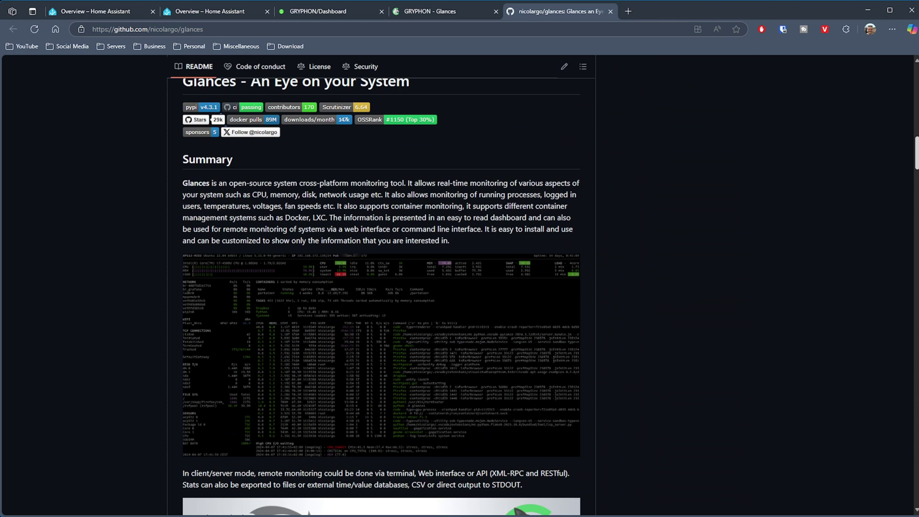
{"action": "scroll", "coordinate": [382, 296], "scroll_direction": "down", "scroll_amount": 7}
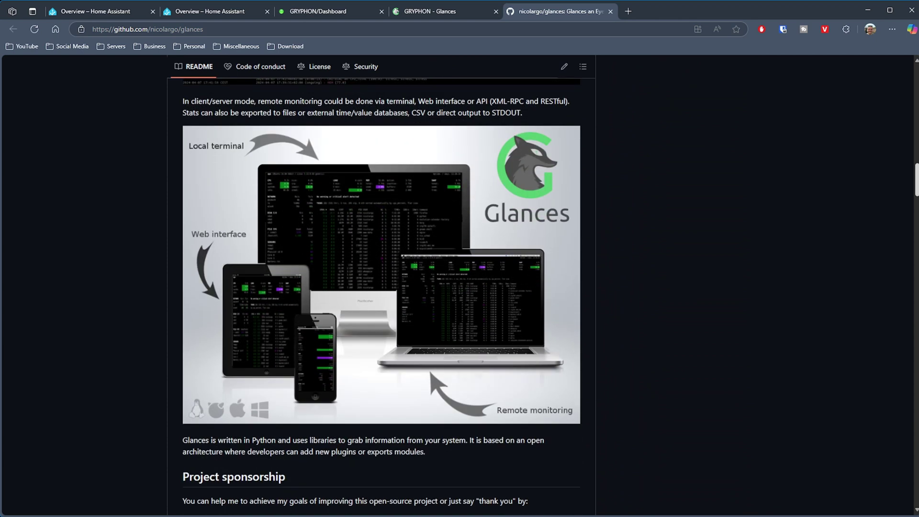
{"action": "scroll", "coordinate": [382, 297], "scroll_direction": "down", "scroll_amount": 6}
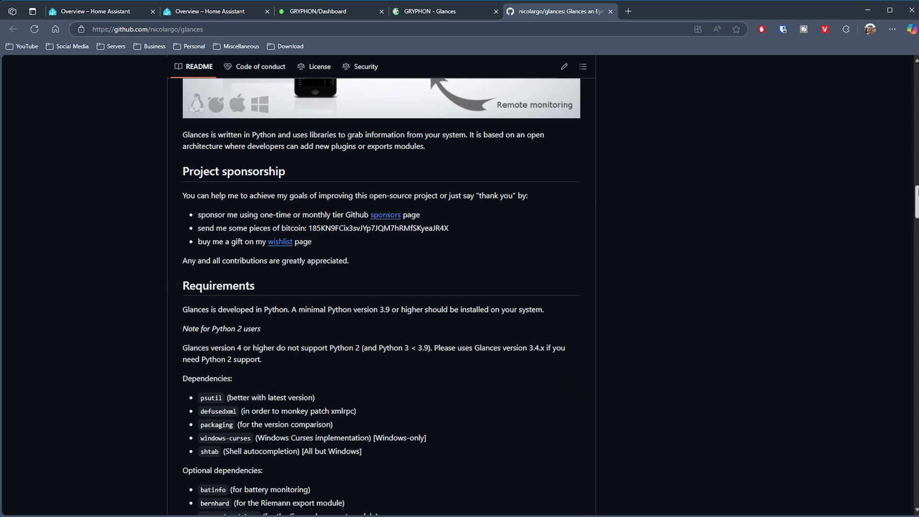
{"action": "scroll", "coordinate": [916, 201], "scroll_direction": "down", "scroll_amount": 2}
{"action": "scroll", "coordinate": [916, 210], "scroll_direction": "down", "scroll_amount": 2}
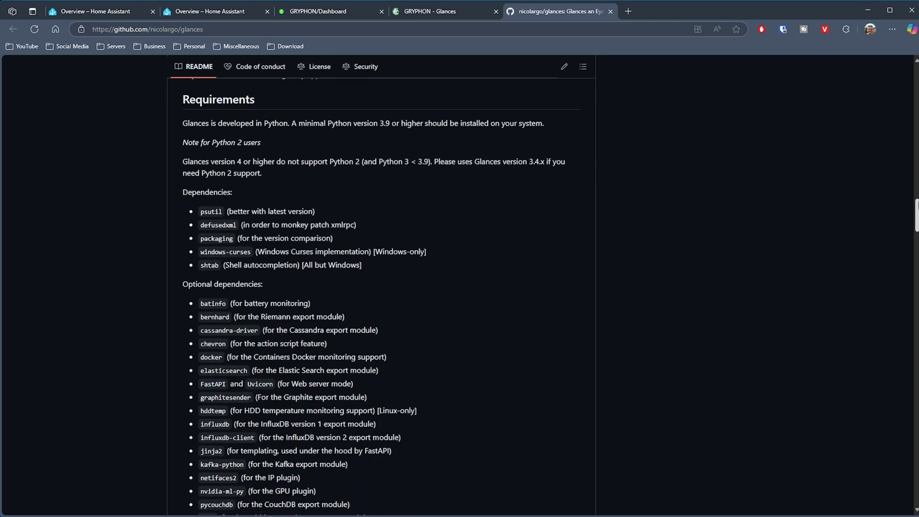
{"action": "scroll", "coordinate": [916, 215], "scroll_direction": "down", "scroll_amount": 3}
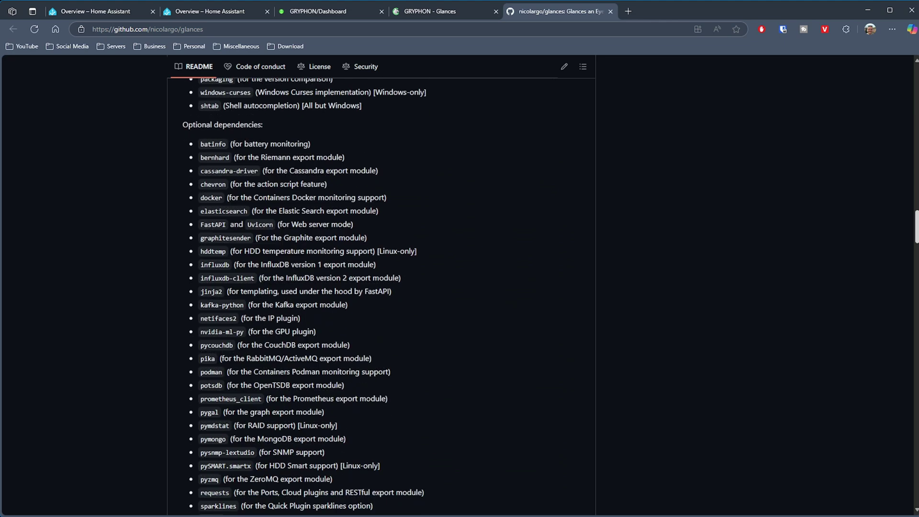
{"action": "scroll", "coordinate": [382, 297], "scroll_direction": "down", "scroll_amount": 5}
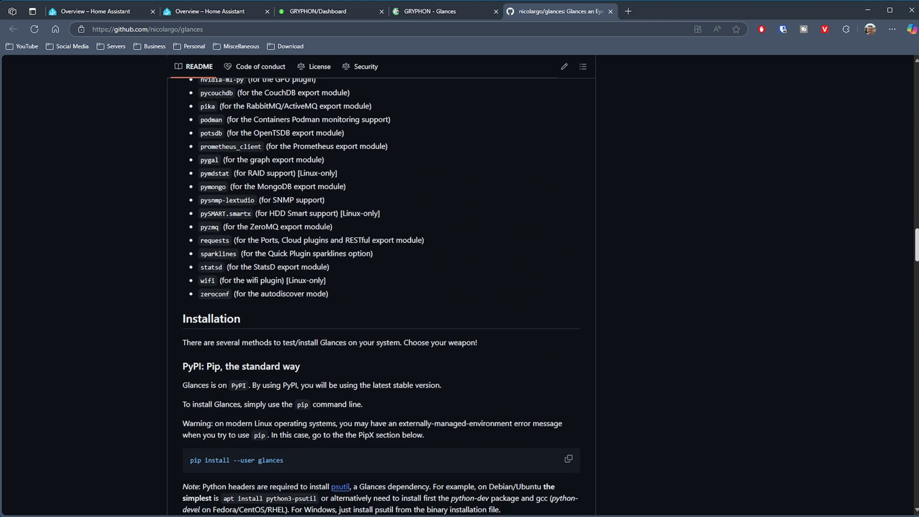
{"action": "scroll", "coordinate": [381, 297], "scroll_direction": "down", "scroll_amount": 10}
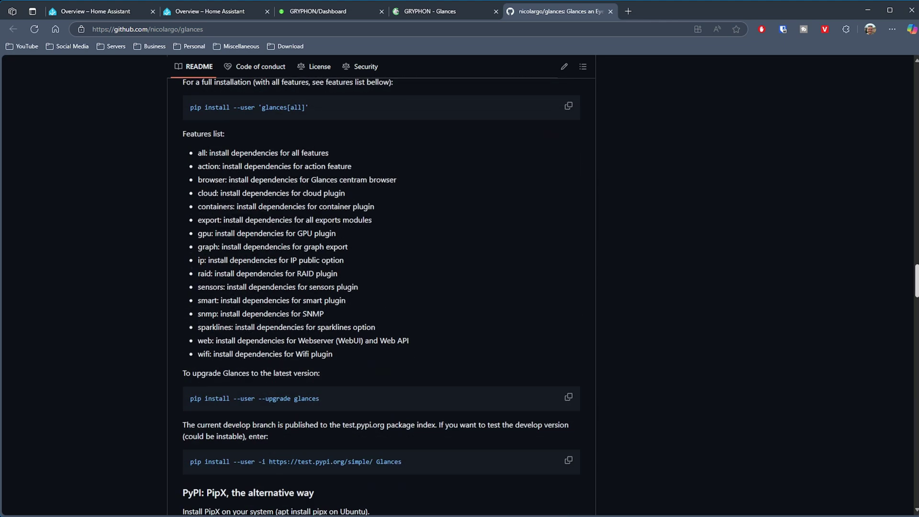
{"action": "scroll", "coordinate": [381, 297], "scroll_direction": "down", "scroll_amount": 7}
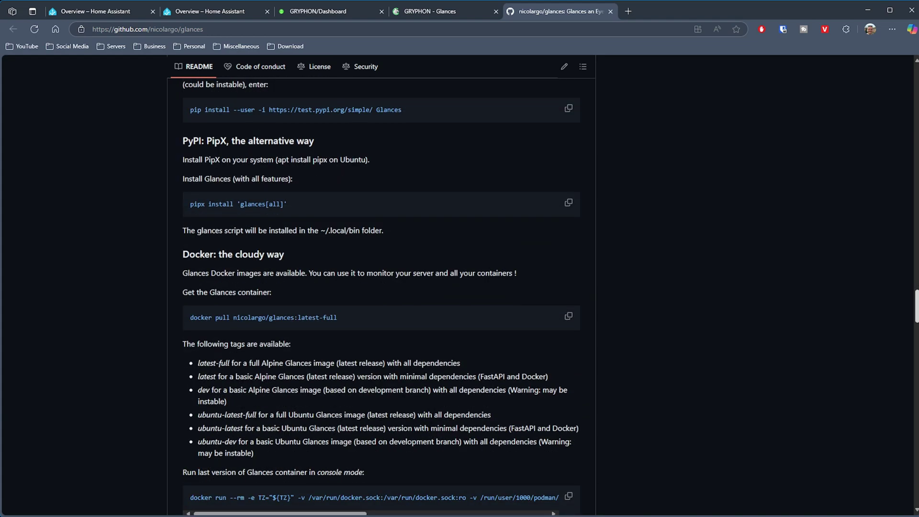
{"action": "scroll", "coordinate": [381, 297], "scroll_direction": "down", "scroll_amount": 5}
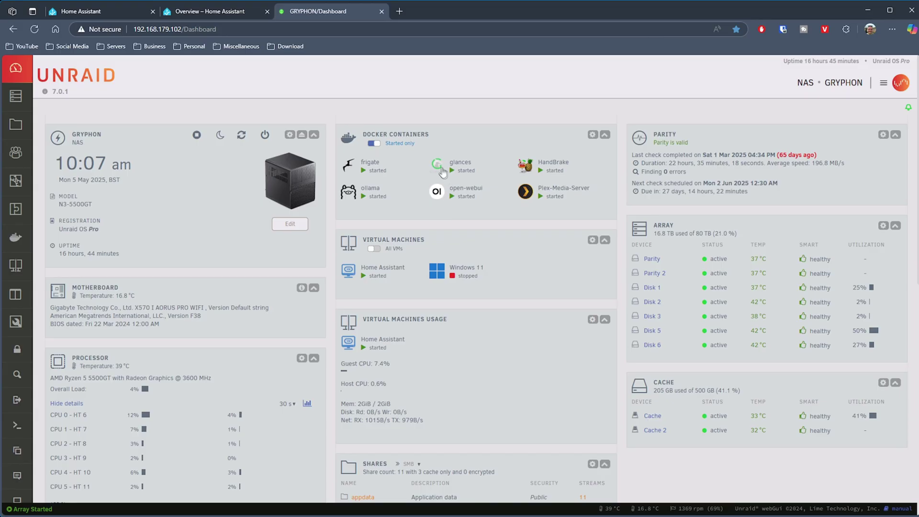
- Open the glances container's WebUI from Unraid and review its sensors and recent alerts
{"action": "left_click", "coordinate": [442, 172]}
{"action": "left_click", "coordinate": [447, 184]}
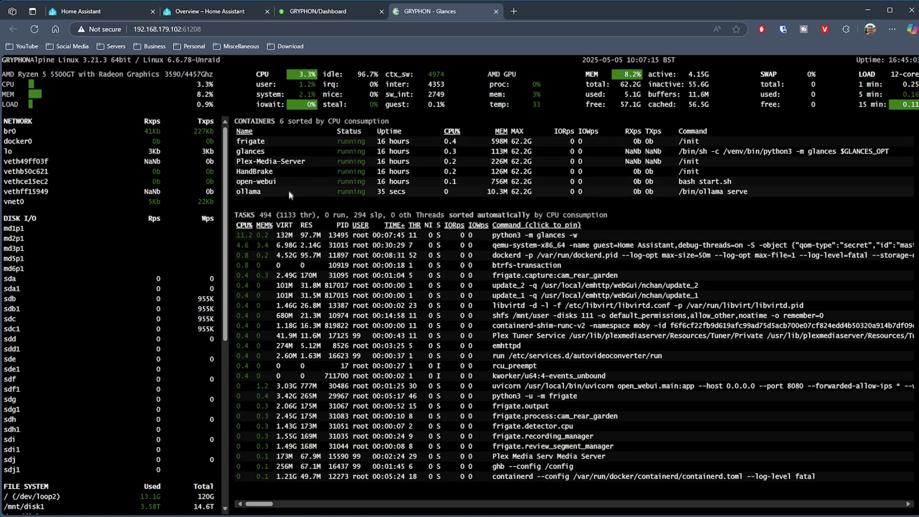
{"action": "scroll", "coordinate": [74, 219], "scroll_direction": "down", "scroll_amount": 1}
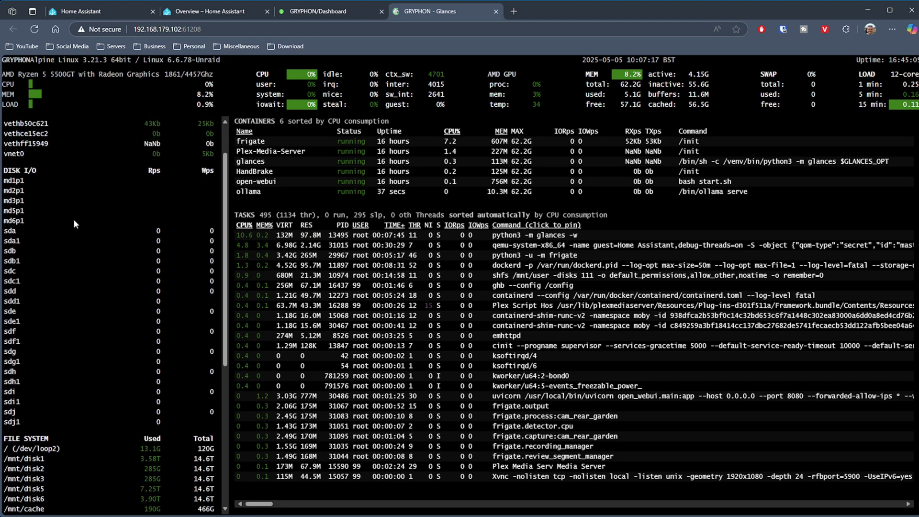
{"action": "scroll", "coordinate": [74, 222], "scroll_direction": "down", "scroll_amount": 5}
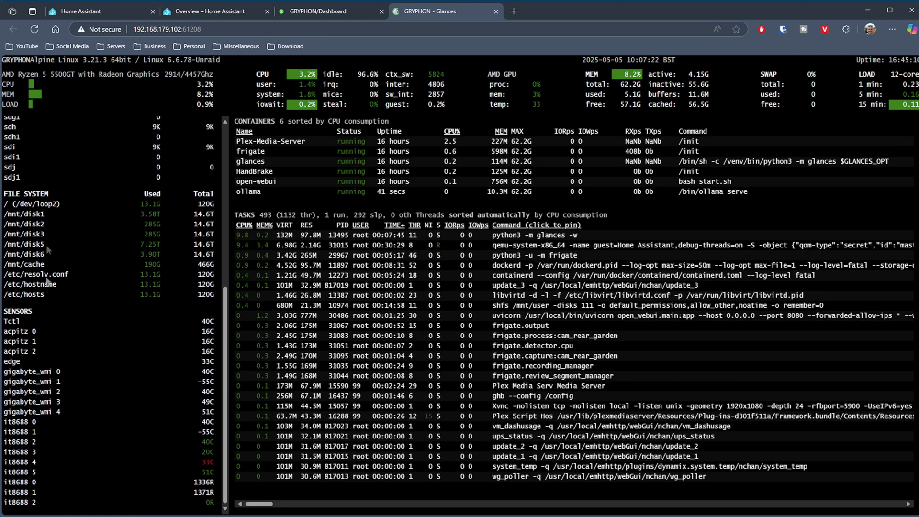
{"action": "scroll", "coordinate": [484, 295], "scroll_direction": "down", "scroll_amount": 1}
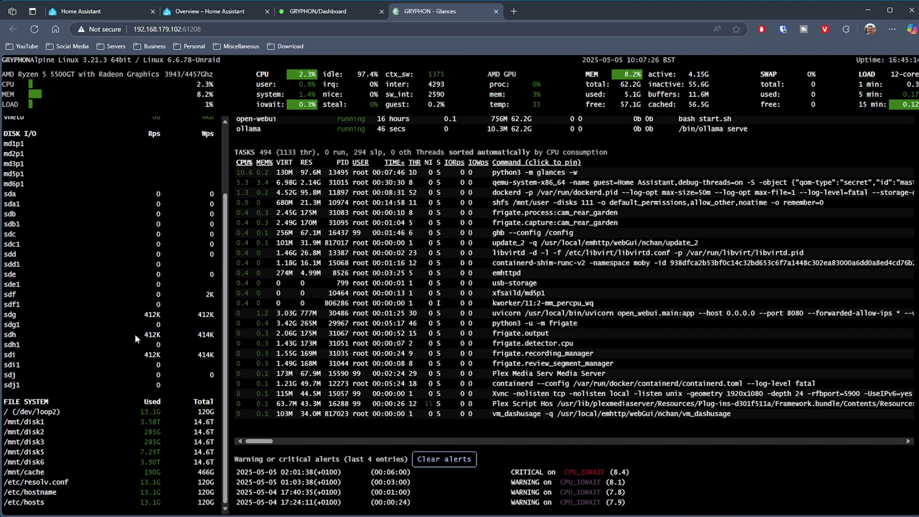
{"action": "left_click", "coordinate": [705, 353]}
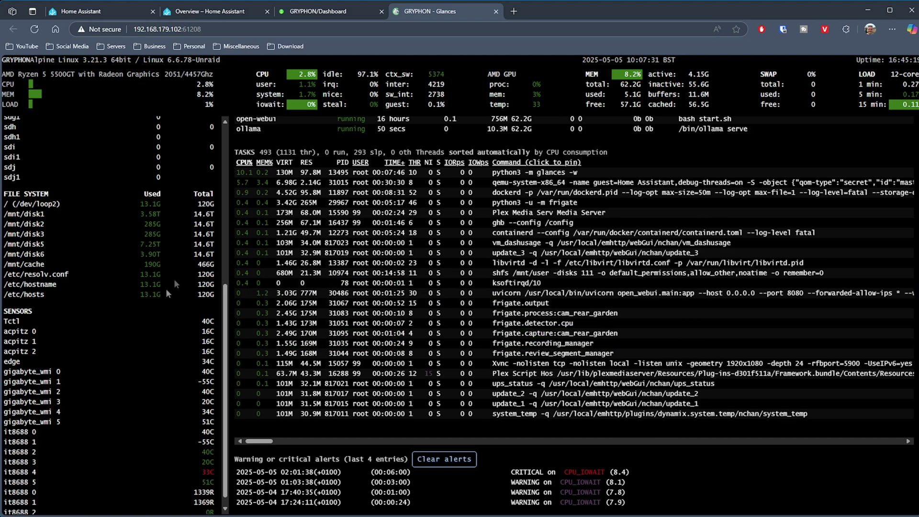
{"action": "scroll", "coordinate": [148, 309], "scroll_direction": "up", "scroll_amount": 6}
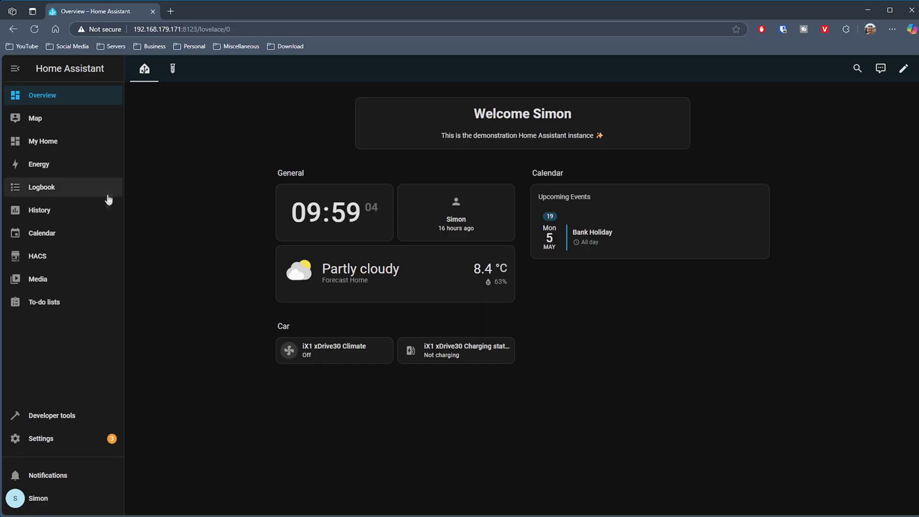
- From Settings > Devices & services, add Glances with host 192.168.179.102 on port 61208
{"action": "left_click", "coordinate": [61, 452]}
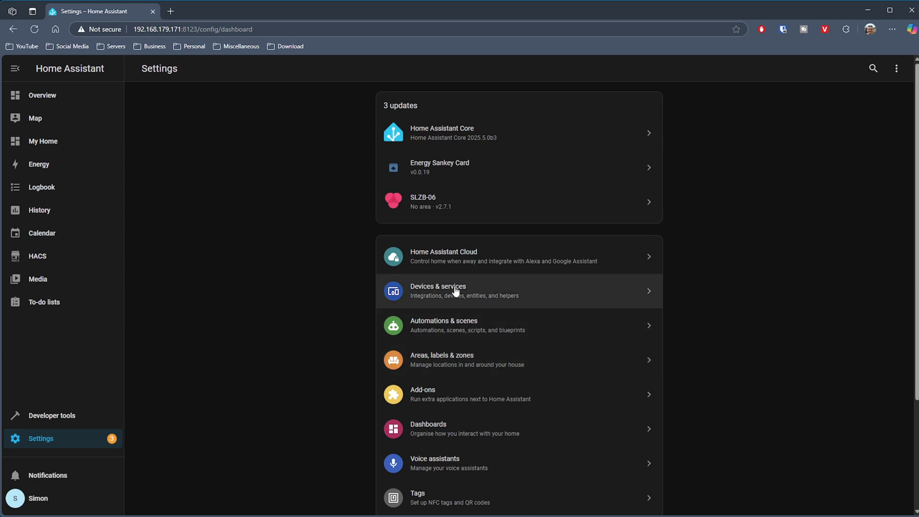
{"action": "left_click", "coordinate": [455, 290]}
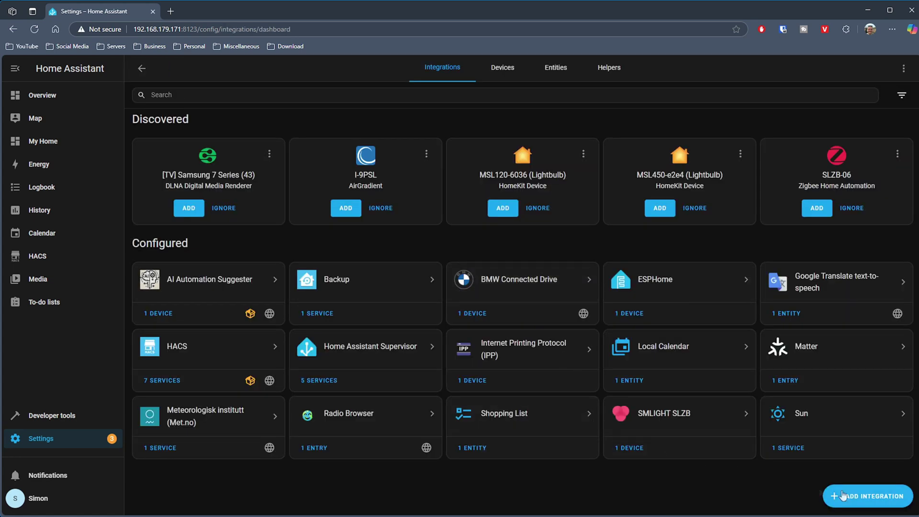
{"action": "left_click", "coordinate": [842, 496]}
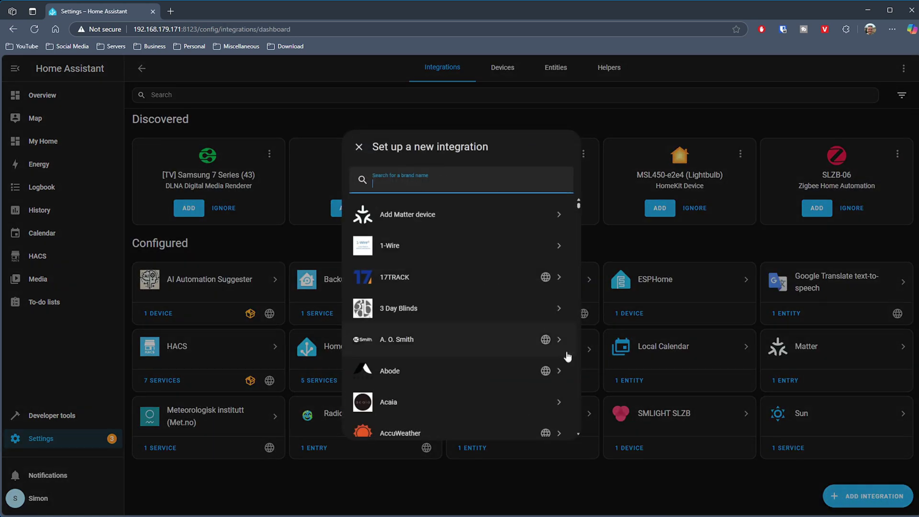
{"action": "type", "text": "glances"}
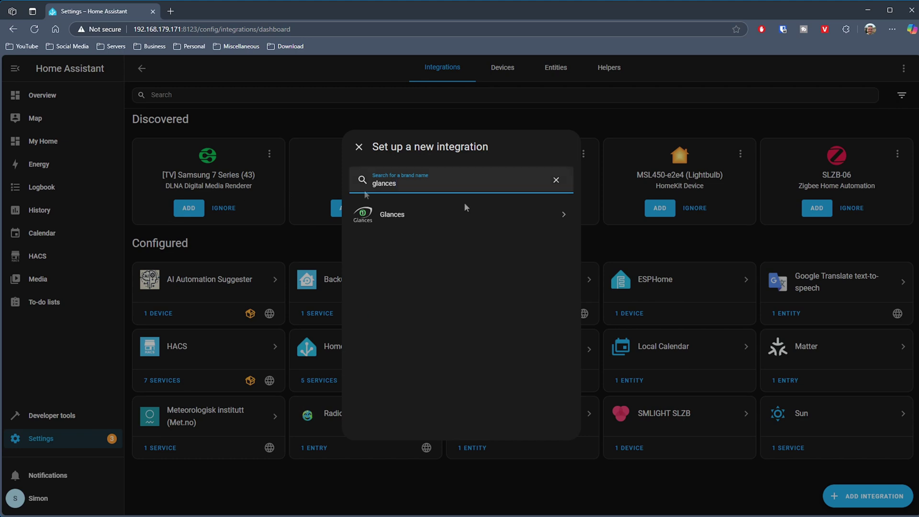
{"action": "left_click", "coordinate": [416, 217]}
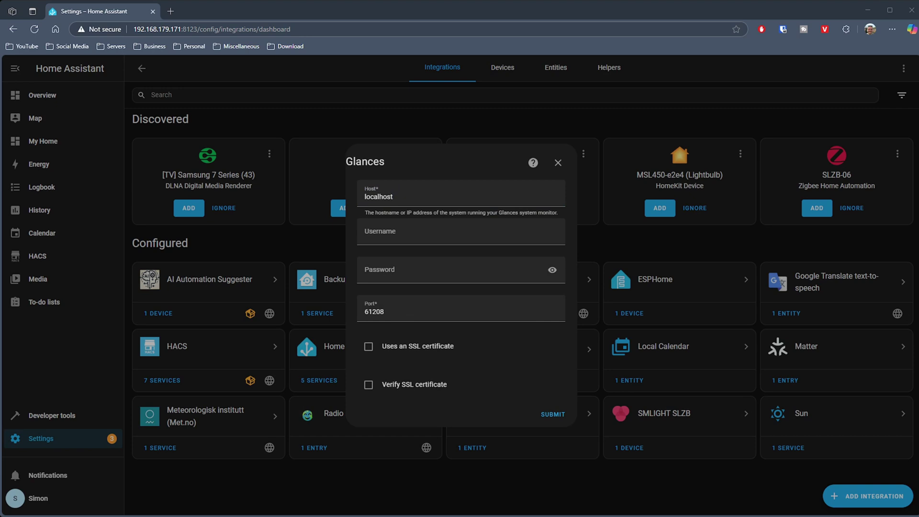
{"action": "left_click_drag", "start_coordinate": [393, 197], "coordinate": [379, 194]}
{"action": "left_click", "coordinate": [550, 415]}
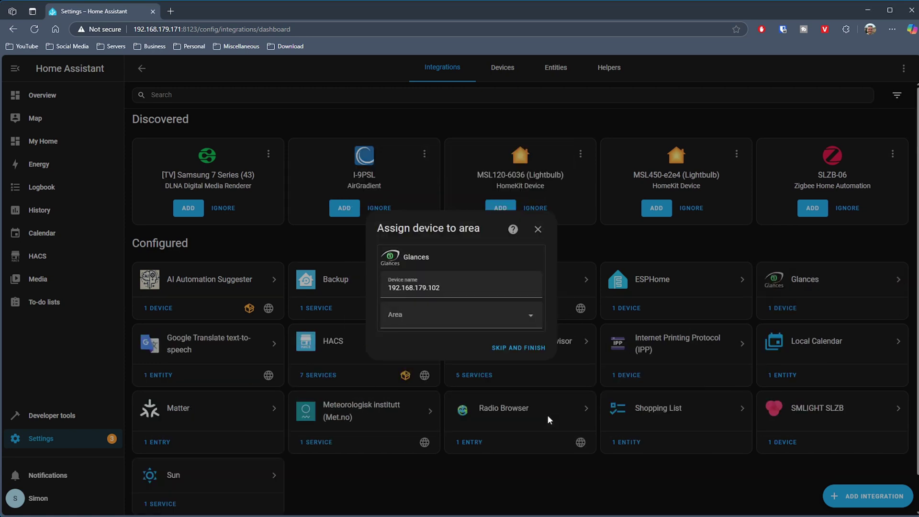
- Finish adding the Glances device and browse the 145 entities it created
{"action": "left_click", "coordinate": [453, 320]}
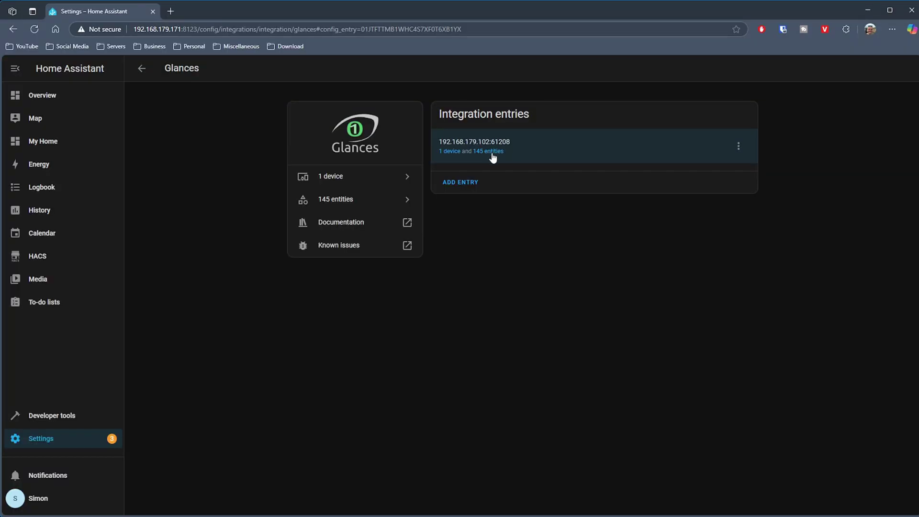
{"action": "left_click", "coordinate": [493, 152]}
{"action": "scroll", "coordinate": [561, 294], "scroll_direction": "down", "scroll_amount": 3}
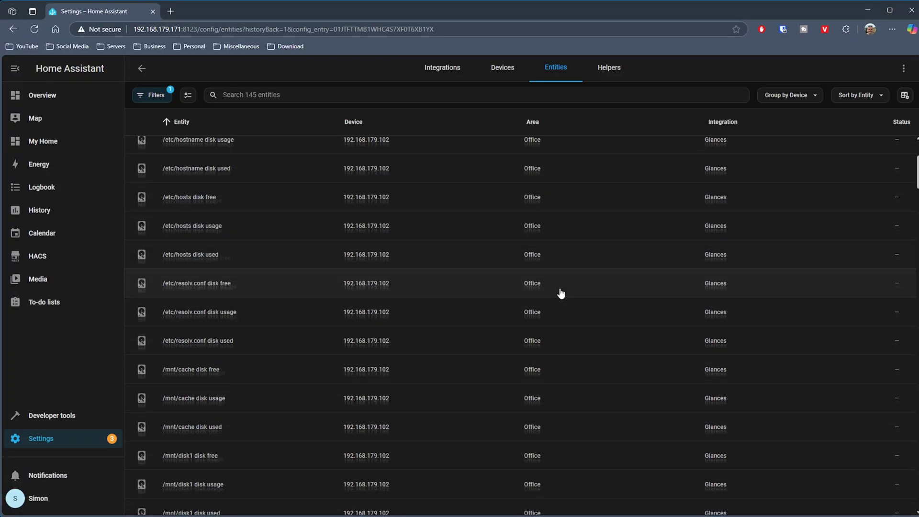
{"action": "scroll", "coordinate": [561, 293], "scroll_direction": "down", "scroll_amount": 5}
{"action": "scroll", "coordinate": [559, 294], "scroll_direction": "up", "scroll_amount": 10}
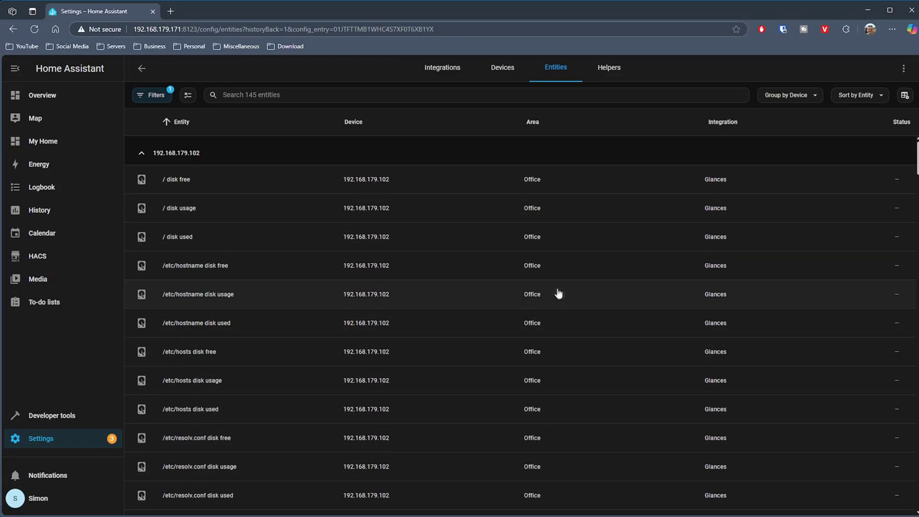
- Review the sensor readings on the 192.168.179.102 device page
{"action": "left_click", "coordinate": [14, 29]}
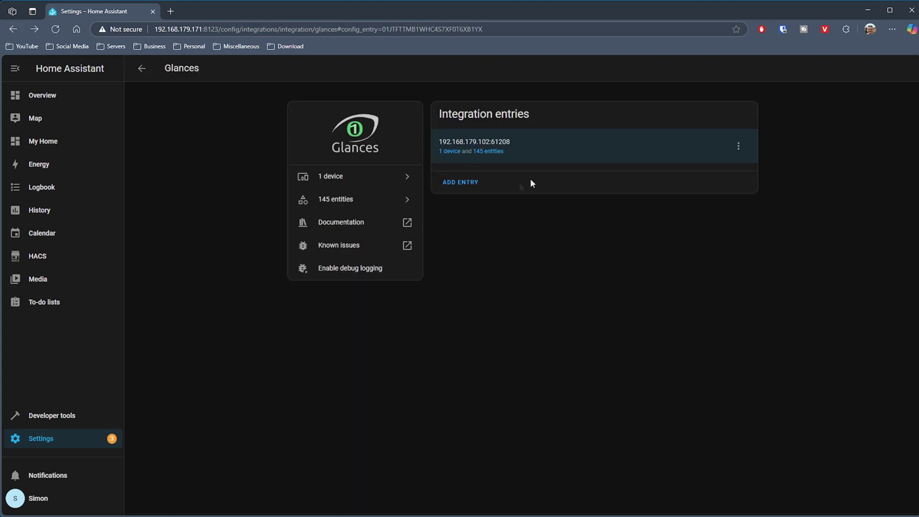
{"action": "left_click", "coordinate": [440, 151]}
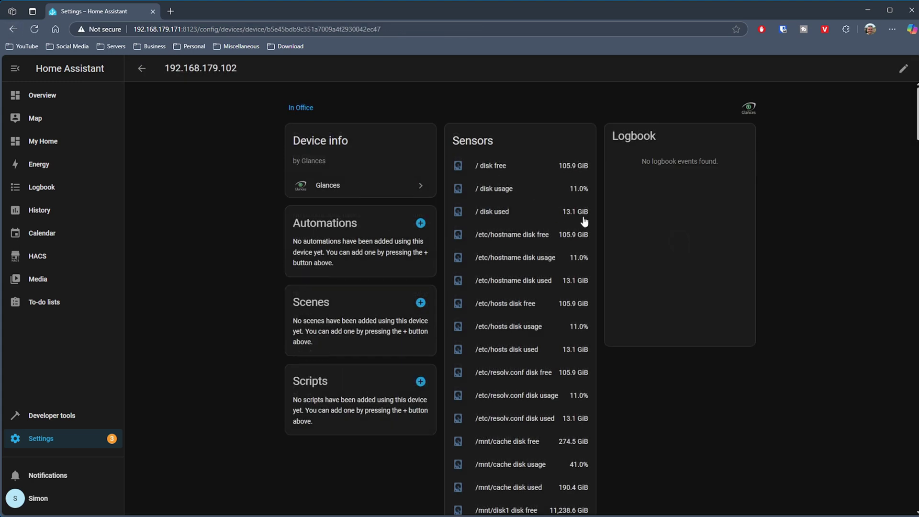
{"action": "scroll", "coordinate": [584, 221], "scroll_direction": "down", "scroll_amount": 1}
{"action": "scroll", "coordinate": [520, 300], "scroll_direction": "down", "scroll_amount": 5}
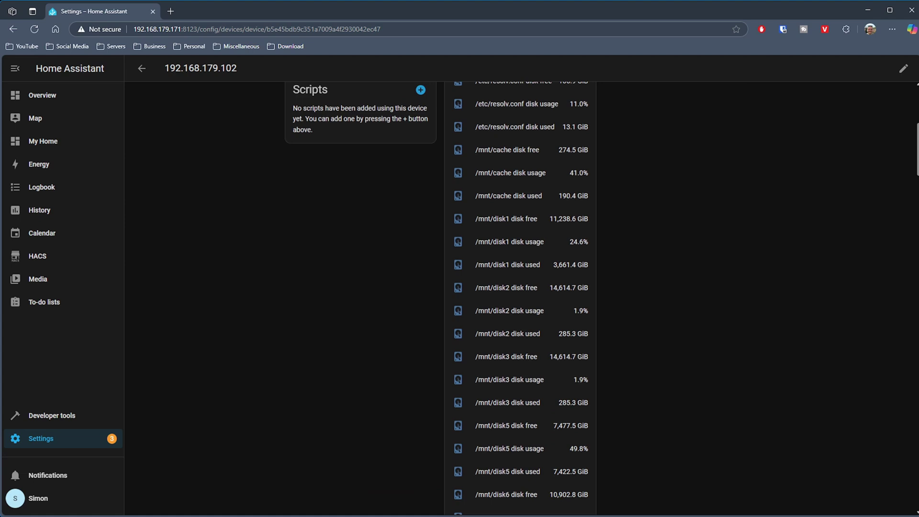
{"action": "left_click_drag", "start_coordinate": [918, 141], "coordinate": [917, 228]}
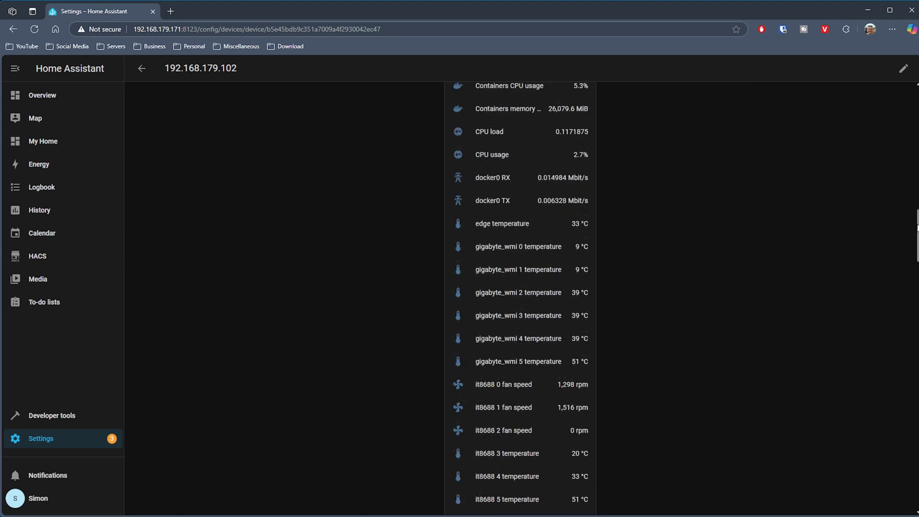
{"action": "scroll", "coordinate": [527, 376], "scroll_direction": "down", "scroll_amount": 20}
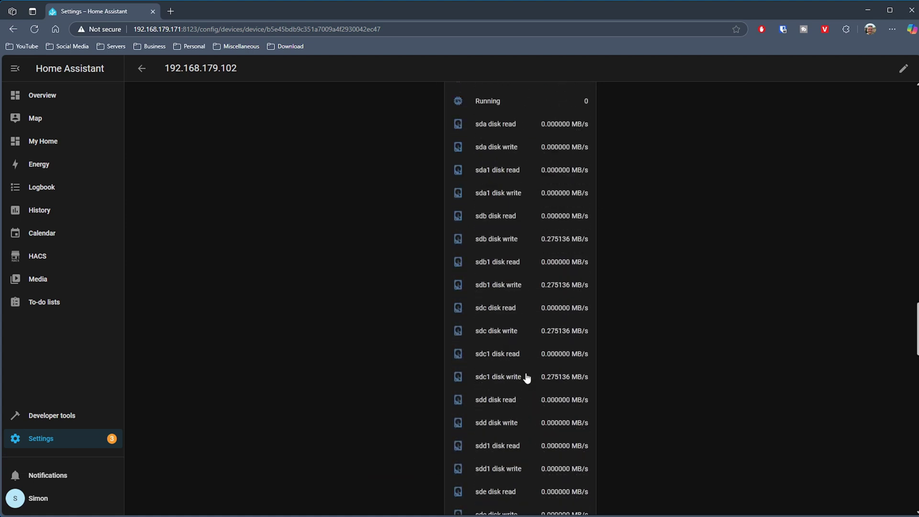
{"action": "scroll", "coordinate": [527, 377], "scroll_direction": "down", "scroll_amount": 20}
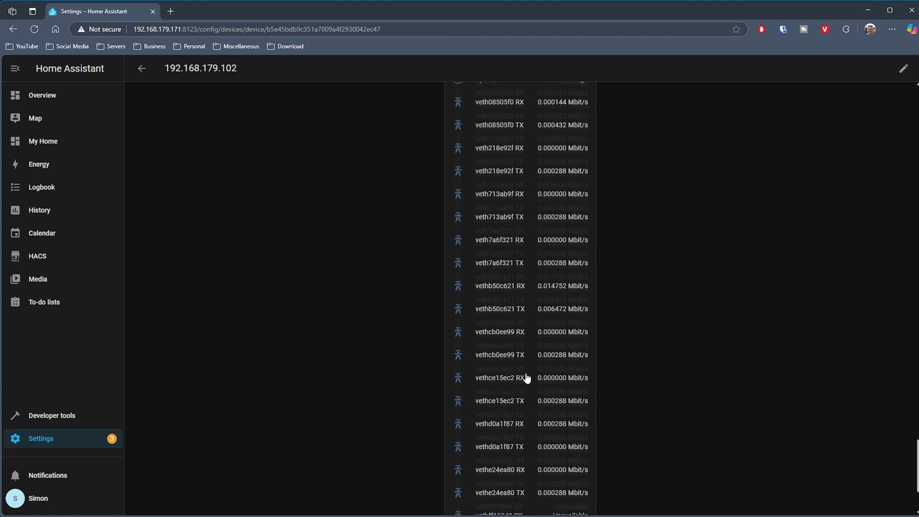
{"action": "left_click", "coordinate": [141, 69]}
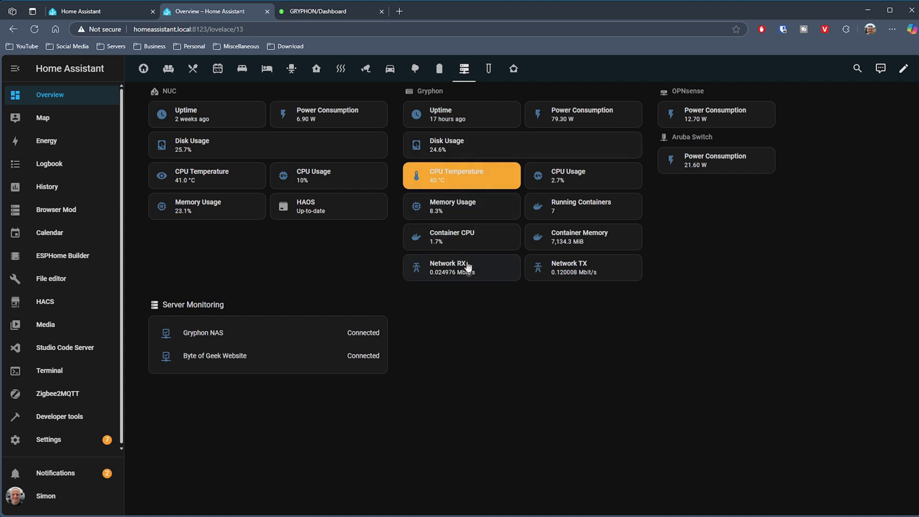
- Edit the CPU Temperature tile and view its YAML colour template: orange from 40 °C, red from 60 °C
{"action": "left_click", "coordinate": [900, 71]}
{"action": "left_click", "coordinate": [460, 296]}
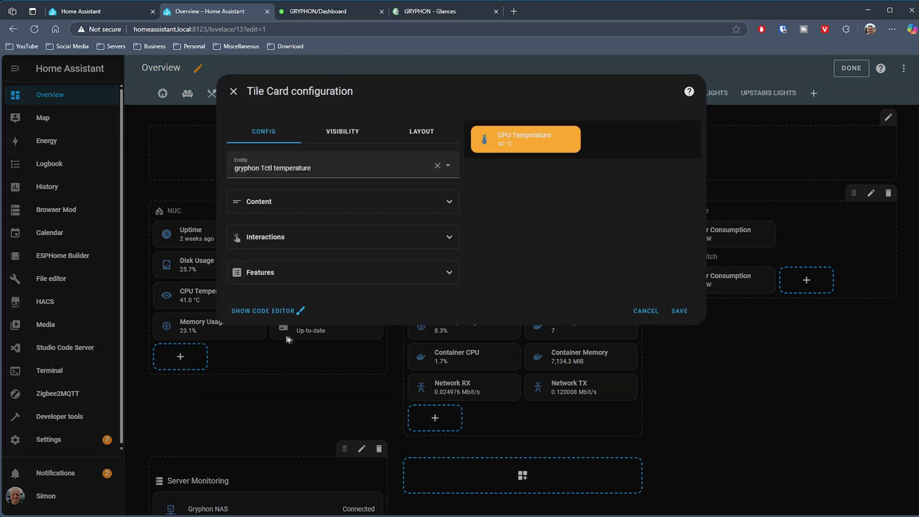
{"action": "left_click", "coordinate": [280, 311]}
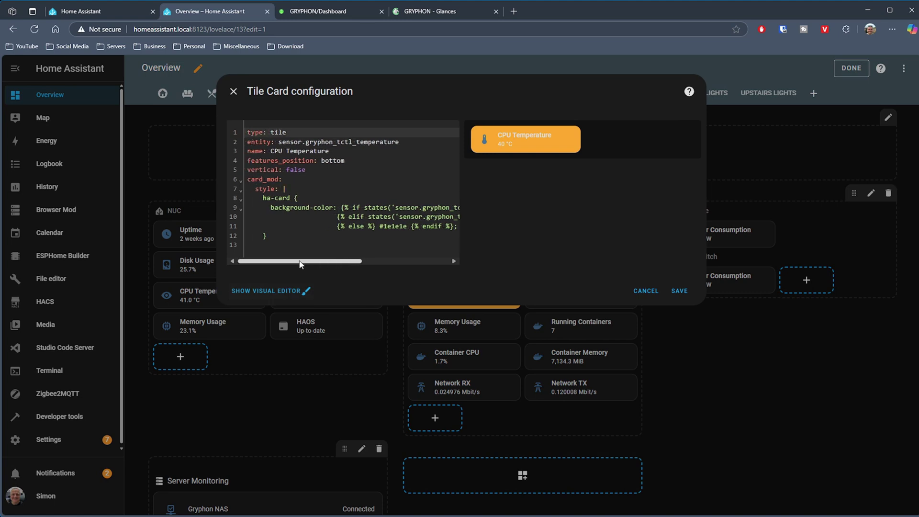
{"action": "left_click_drag", "start_coordinate": [321, 261], "coordinate": [417, 261]}
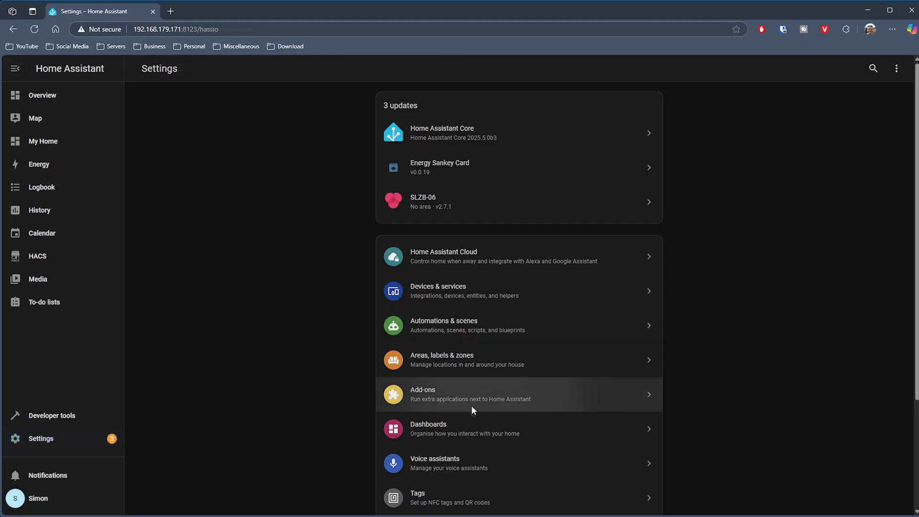
- Search the Add-on Store for 'glan' and open the Glances add-on
{"action": "left_click", "coordinate": [473, 410]}
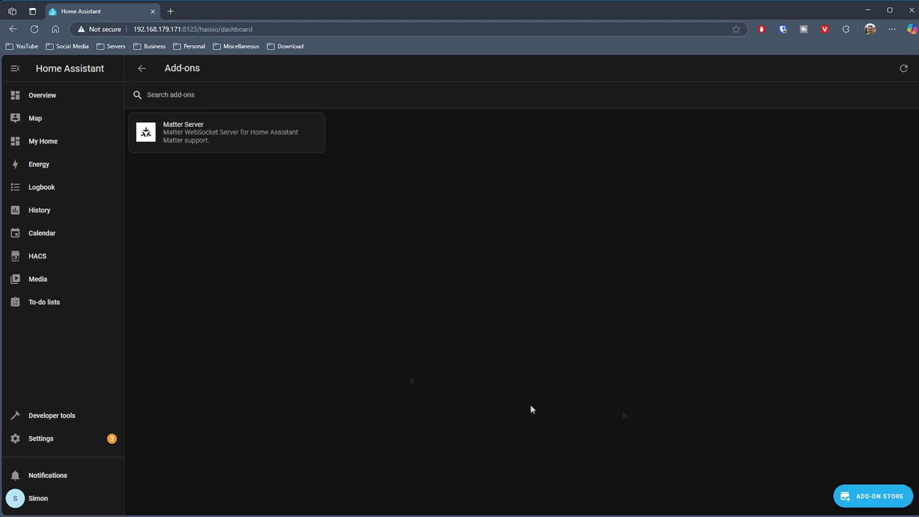
{"action": "left_click", "coordinate": [843, 493]}
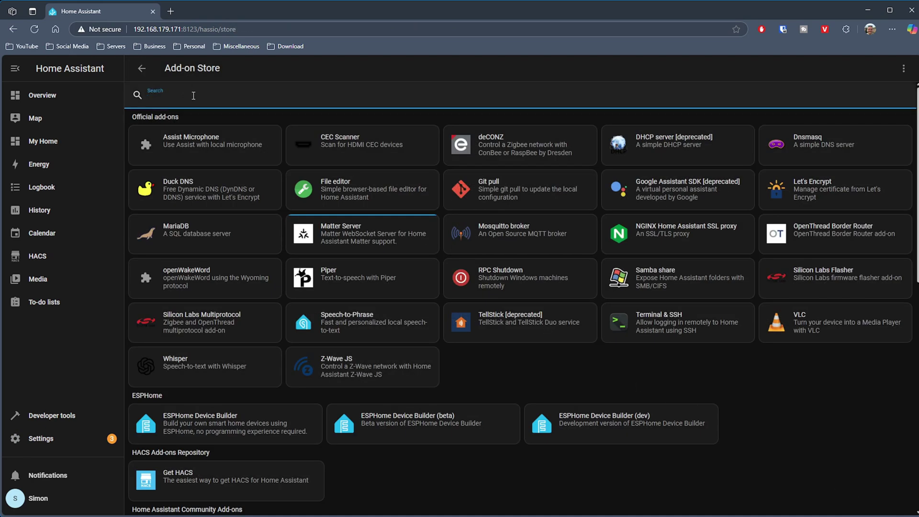
{"action": "type", "text": "glances"}
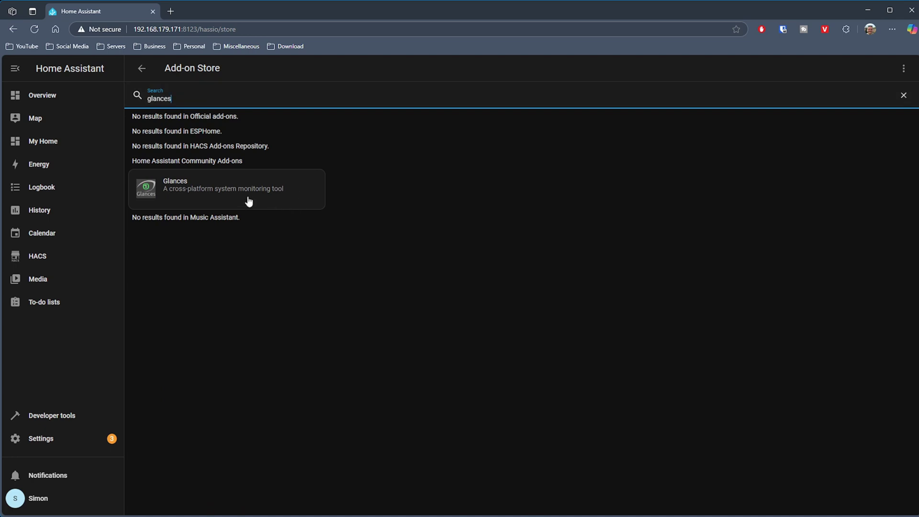
{"action": "left_click", "coordinate": [249, 201]}
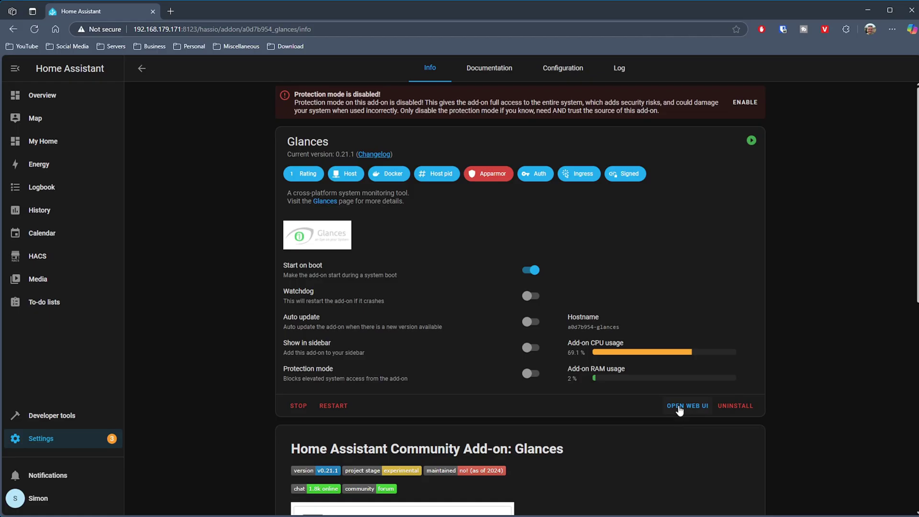
- Launch the Glances add-on's Web UI and scroll through the local host's readings
{"action": "left_click", "coordinate": [680, 407]}
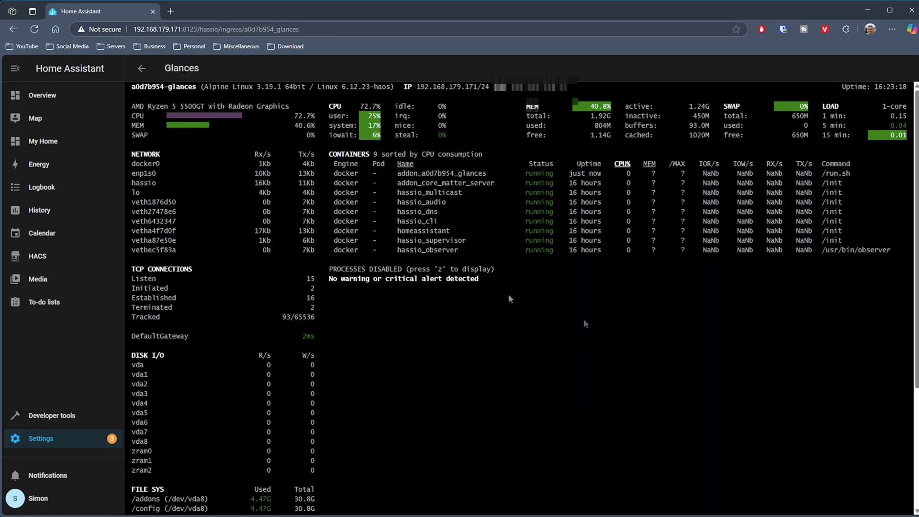
{"action": "scroll", "coordinate": [604, 338], "scroll_direction": "down", "scroll_amount": 4}
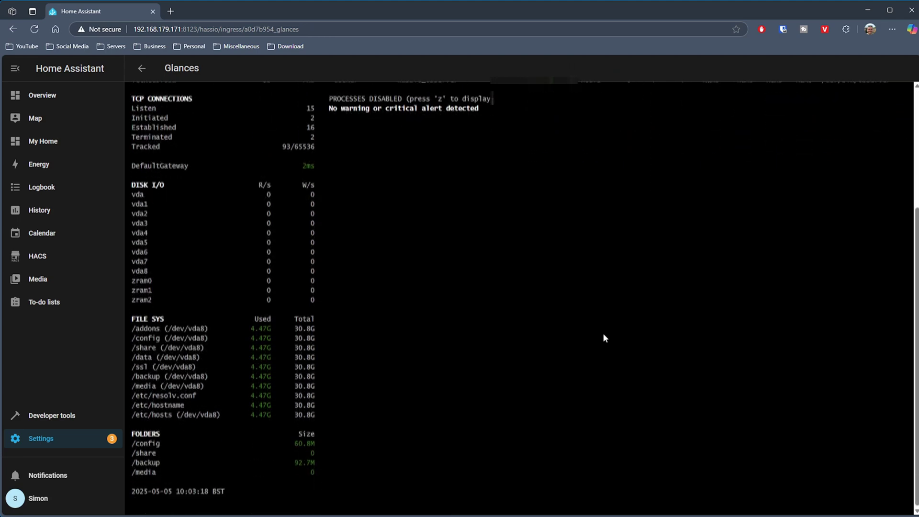
{"action": "scroll", "coordinate": [603, 338], "scroll_direction": "up", "scroll_amount": 4}
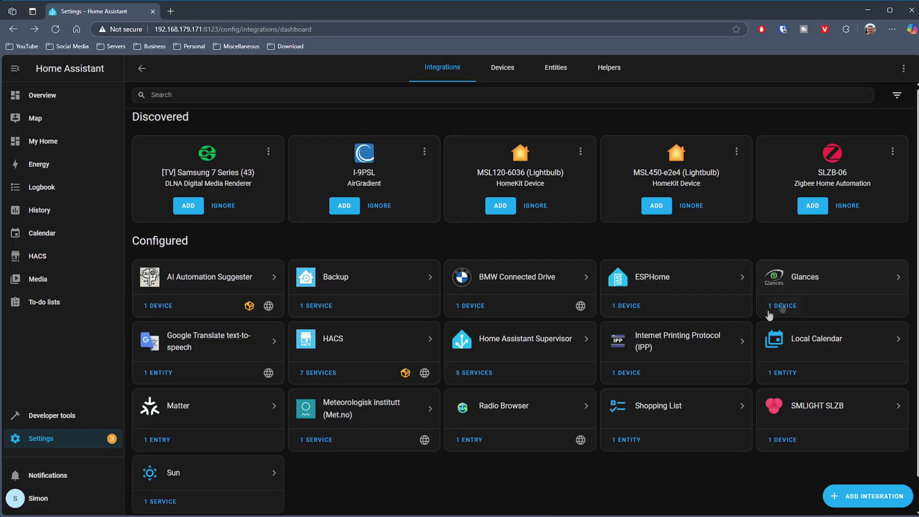
- Add another Glances entry for localhost on port 61209
{"action": "left_click", "coordinate": [789, 273]}
{"action": "left_click", "coordinate": [461, 181]}
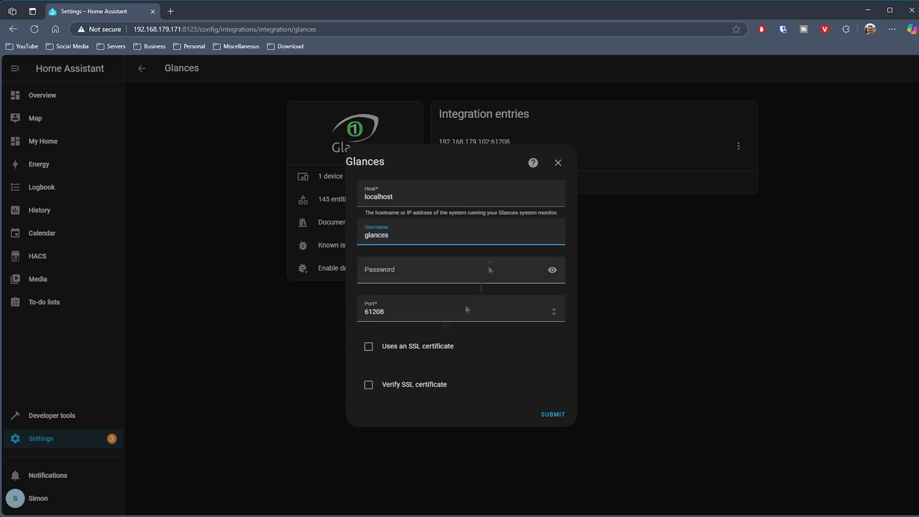
{"action": "left_click", "coordinate": [553, 415]}
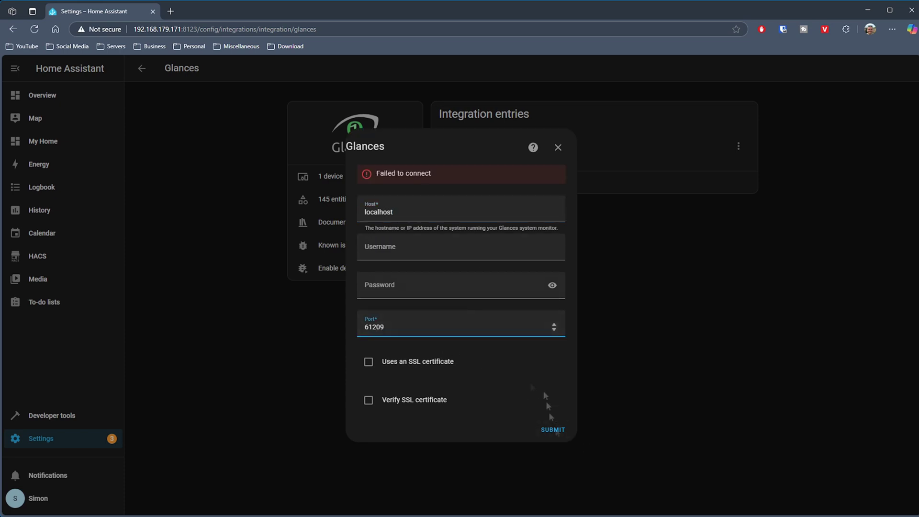
{"action": "left_click", "coordinate": [551, 429]}
- Assign the new device to the Office area and name it 'Home Assistant Server'
{"action": "left_click", "coordinate": [455, 316]}
{"action": "left_click", "coordinate": [431, 454]}
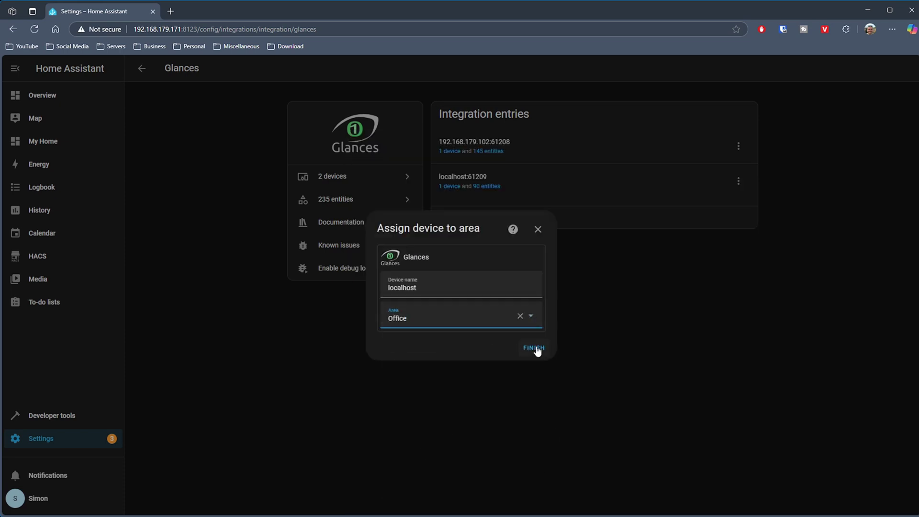
{"action": "type", "text": "Home Assistant Server"}
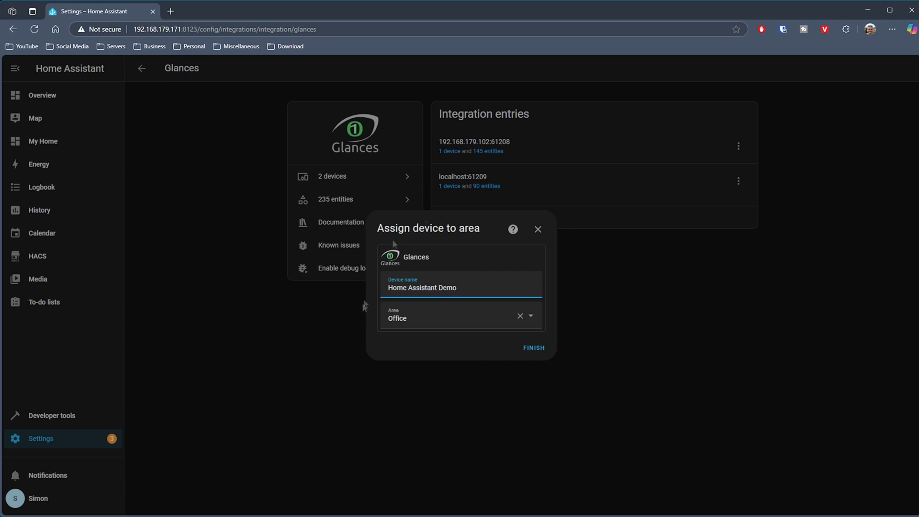
{"action": "left_click", "coordinate": [535, 348]}
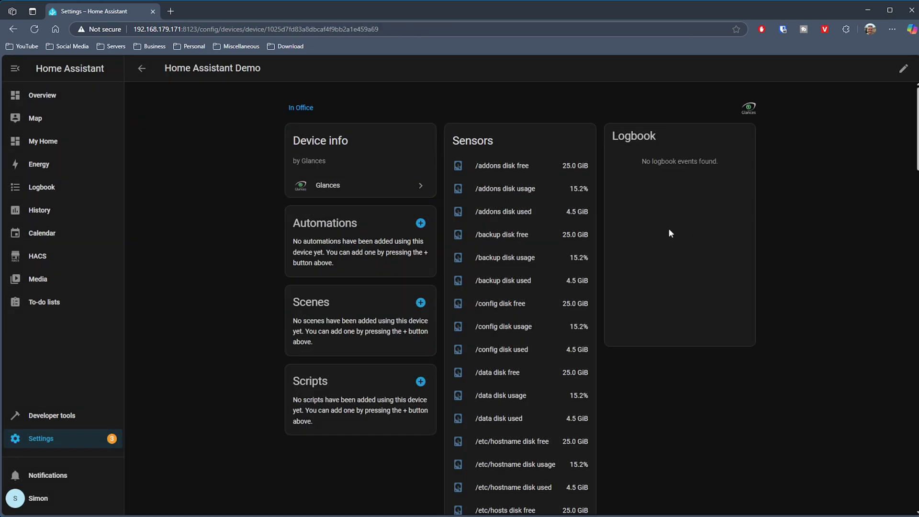
{"action": "scroll", "coordinate": [521, 297], "scroll_direction": "down", "scroll_amount": 10}
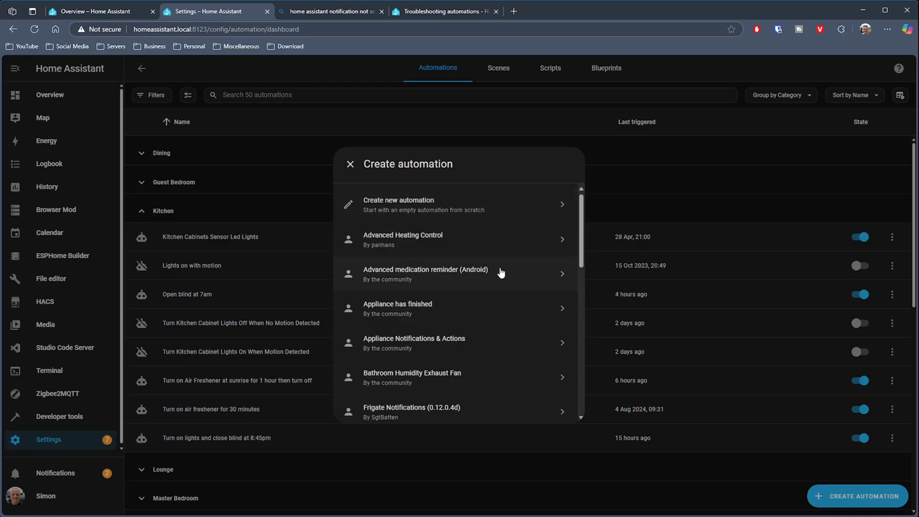
- Create a new automation with a Numeric state trigger on the gryphon Tctl temperature sensor
{"action": "scroll", "coordinate": [501, 273], "scroll_direction": "down", "scroll_amount": 15}
{"action": "scroll", "coordinate": [500, 272], "scroll_direction": "up", "scroll_amount": 15}
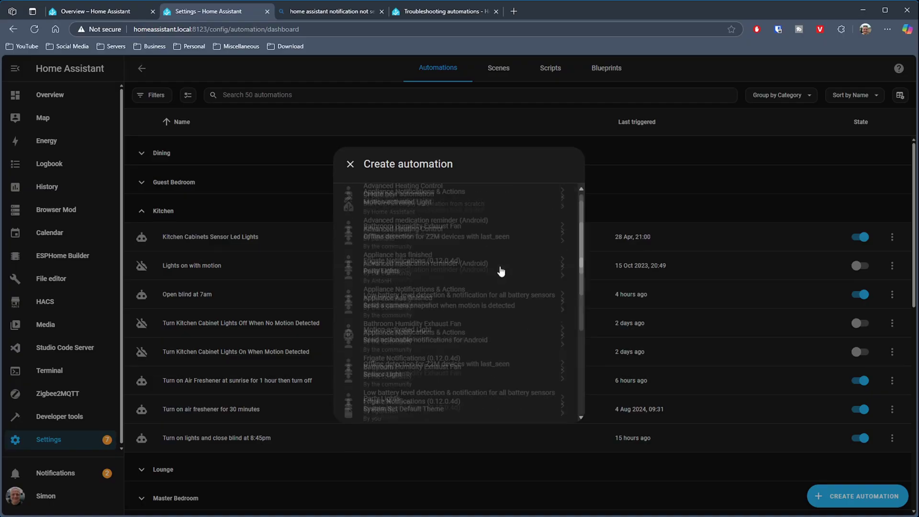
{"action": "left_click", "coordinate": [399, 204]}
{"action": "left_click", "coordinate": [307, 141]}
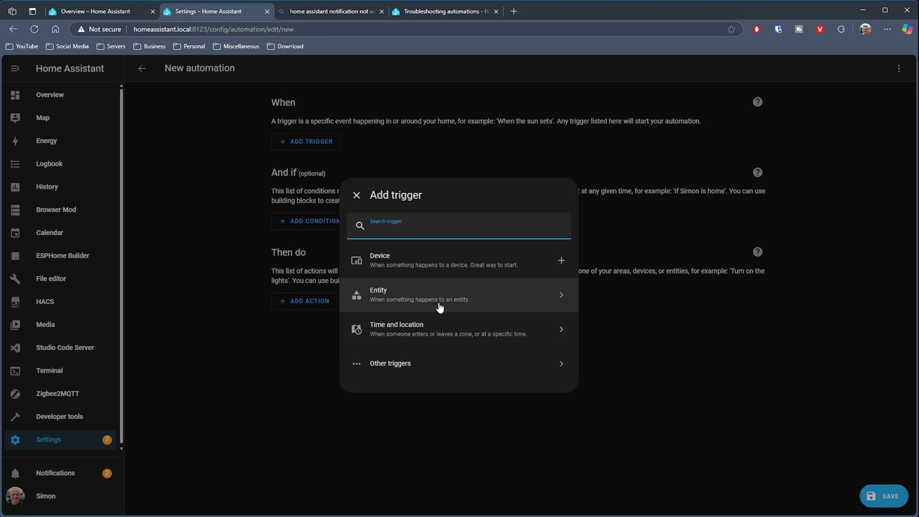
{"action": "left_click", "coordinate": [460, 276]}
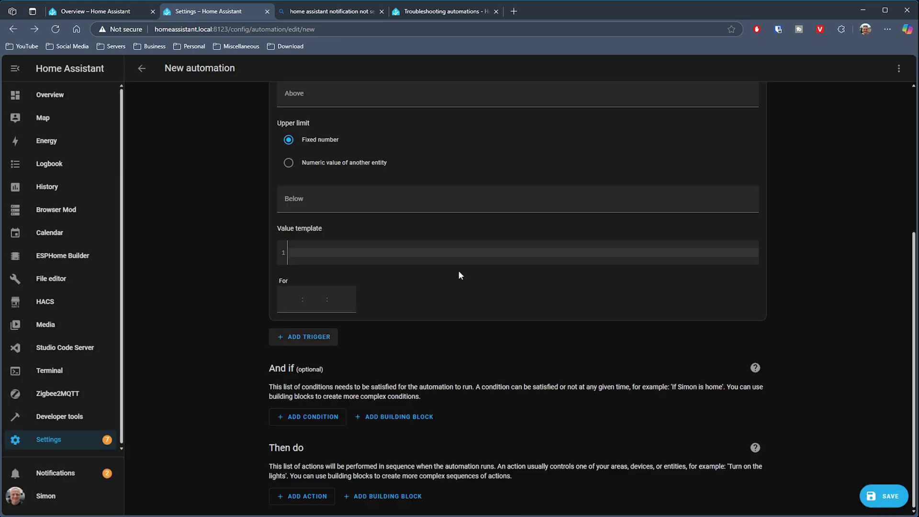
{"action": "left_click", "coordinate": [363, 174]}
{"action": "type", "text": "gryphon Tctl temperature"}
{"action": "left_click", "coordinate": [376, 208]}
- Set the trigger to above 35 for 0:01:00 and begin adding a notification action
{"action": "key", "text": "Tab"}
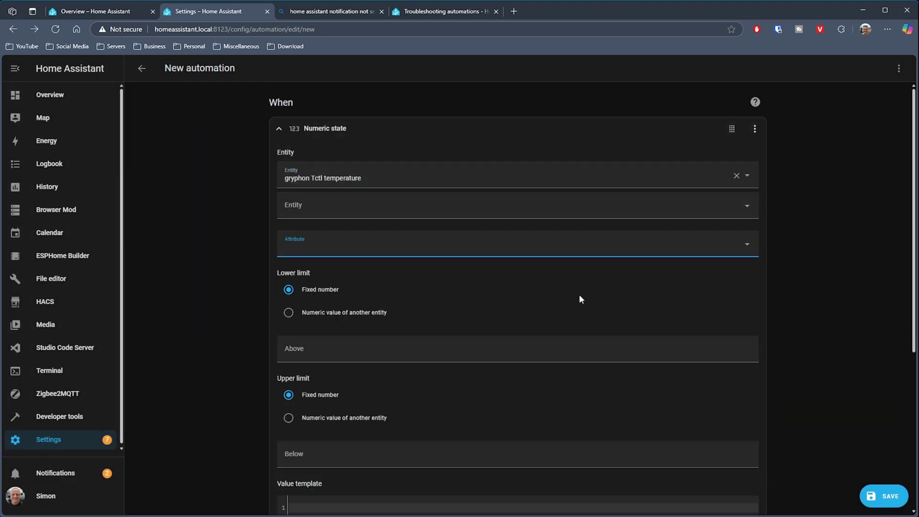
{"action": "left_click", "coordinate": [415, 350]}
{"action": "scroll", "coordinate": [476, 306], "scroll_direction": "down", "scroll_amount": 2}
{"action": "type", "text": "35"}
{"action": "key", "text": "Tab"}
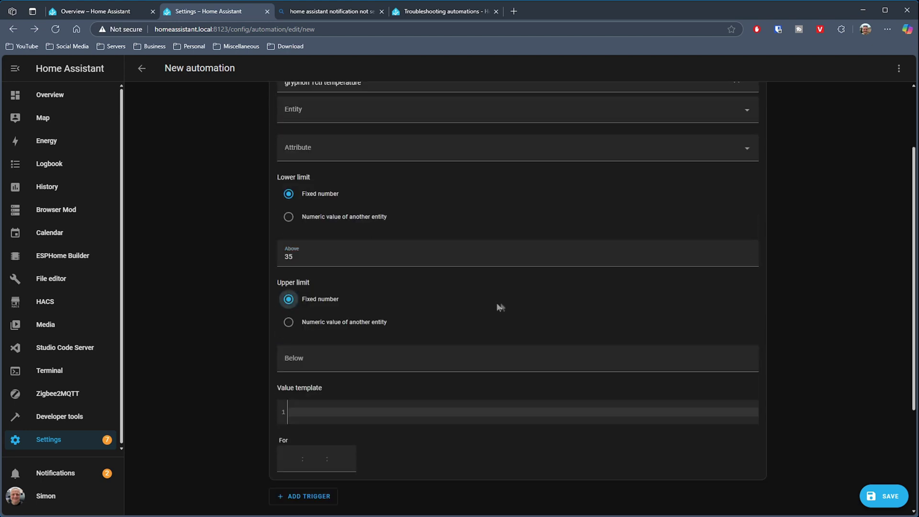
{"action": "scroll", "coordinate": [501, 307], "scroll_direction": "down", "scroll_amount": 2}
{"action": "left_click", "coordinate": [316, 364]}
{"action": "type", "text": "1"}
{"action": "key", "text": "Tab"}
{"action": "scroll", "coordinate": [497, 355], "scroll_direction": "down", "scroll_amount": 1}
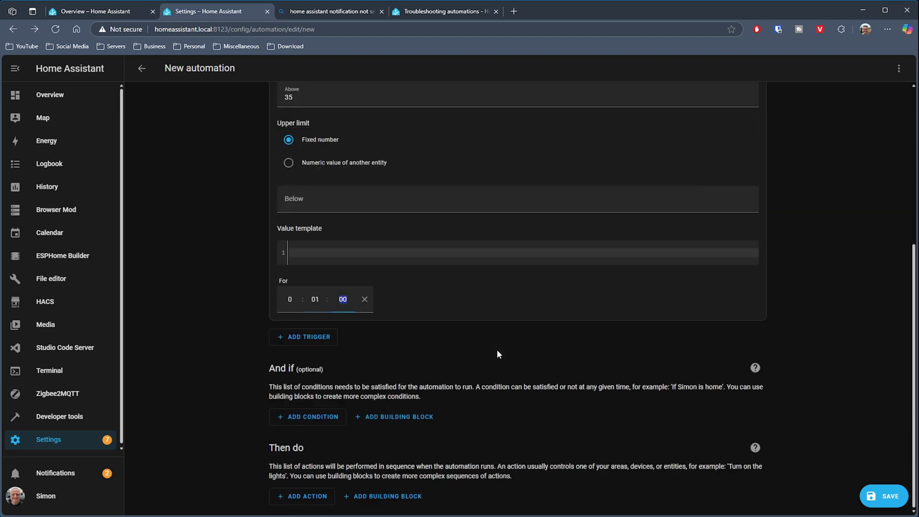
{"action": "left_click", "coordinate": [295, 498]}
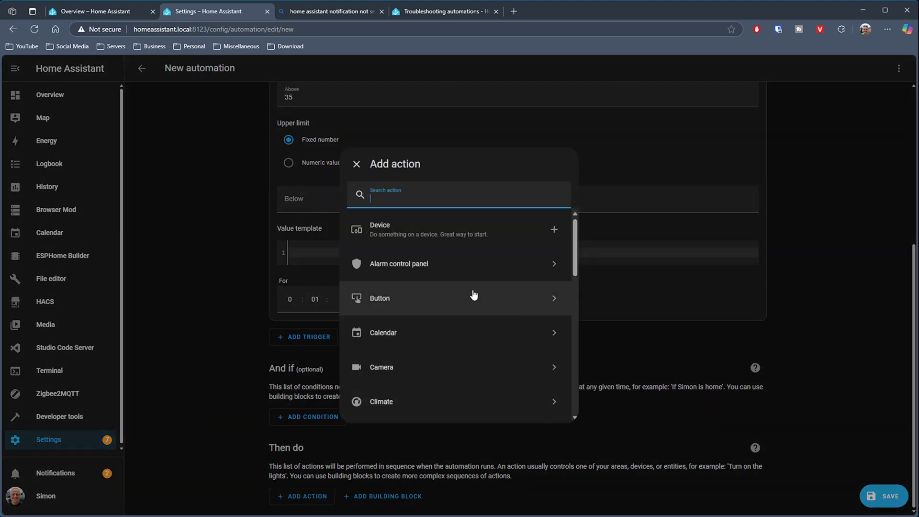
{"action": "scroll", "coordinate": [479, 291], "scroll_direction": "down", "scroll_amount": 3}
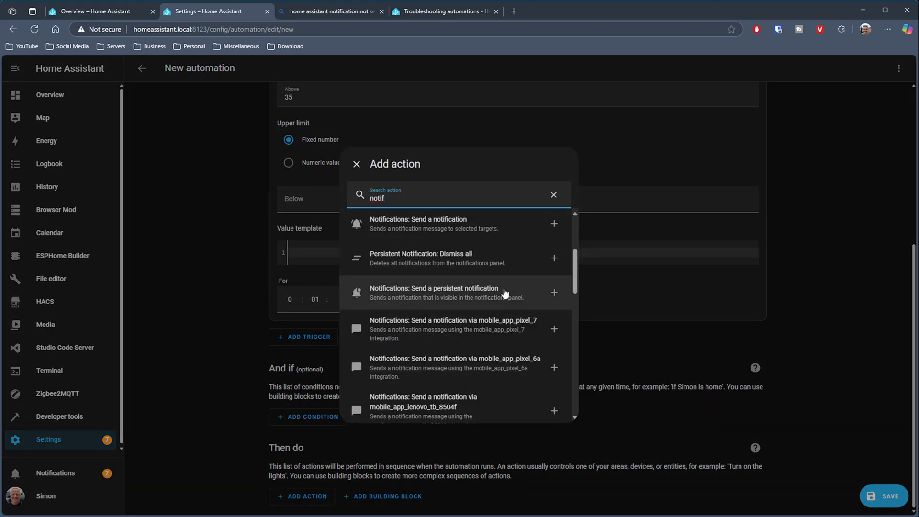